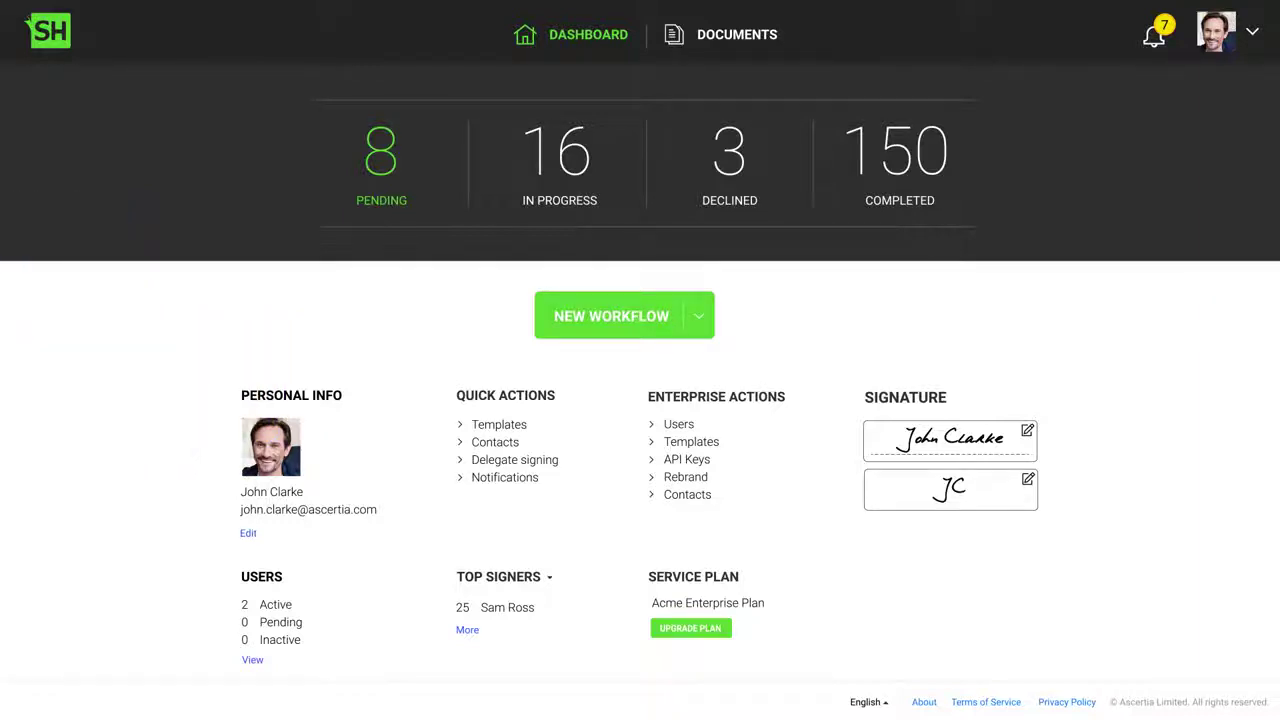
Create a new workflow by uploading Product Sales Agreement and dragging in Mutual NDA 2018
left_click(620, 325)
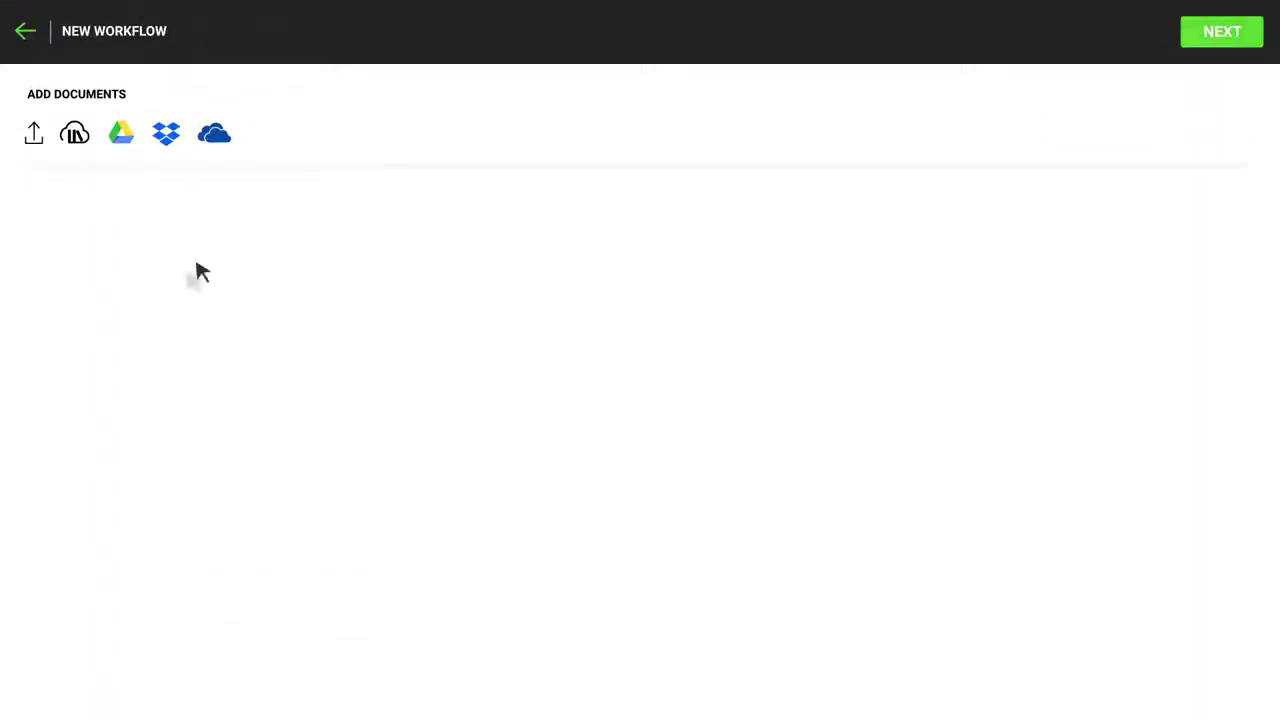
left_click(34, 140)
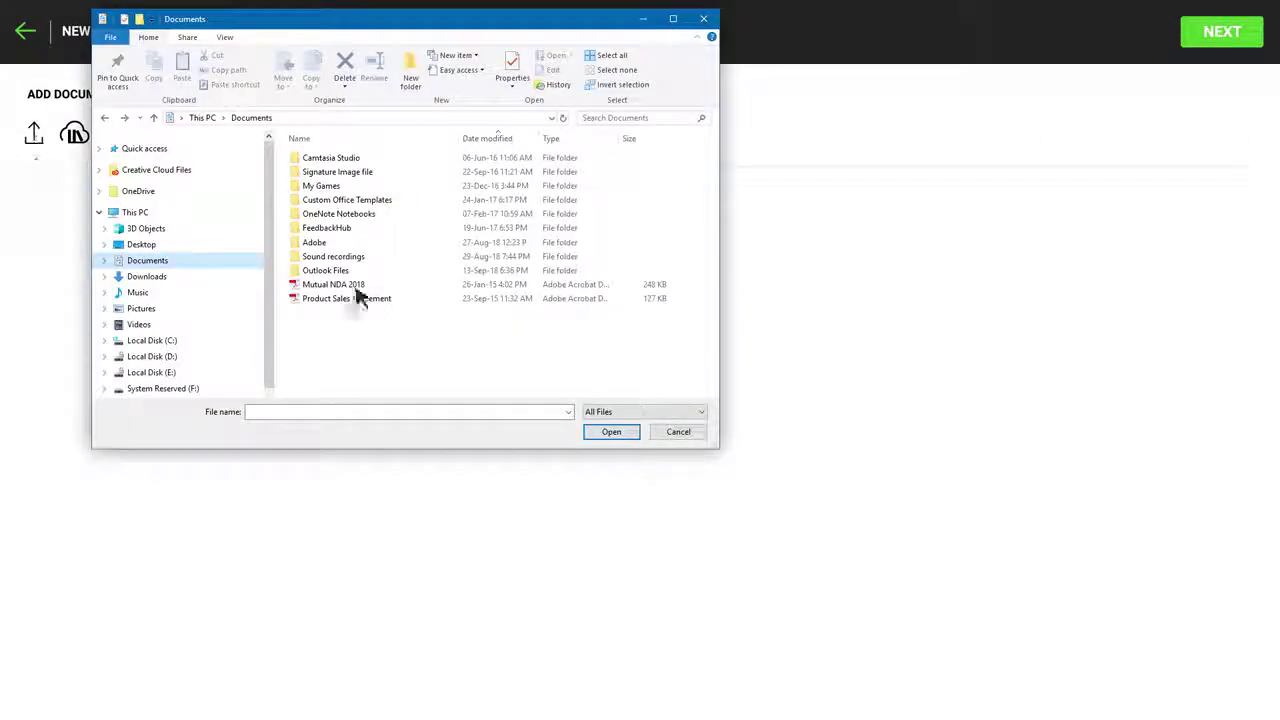
left_click(395, 302)
left_click(616, 434)
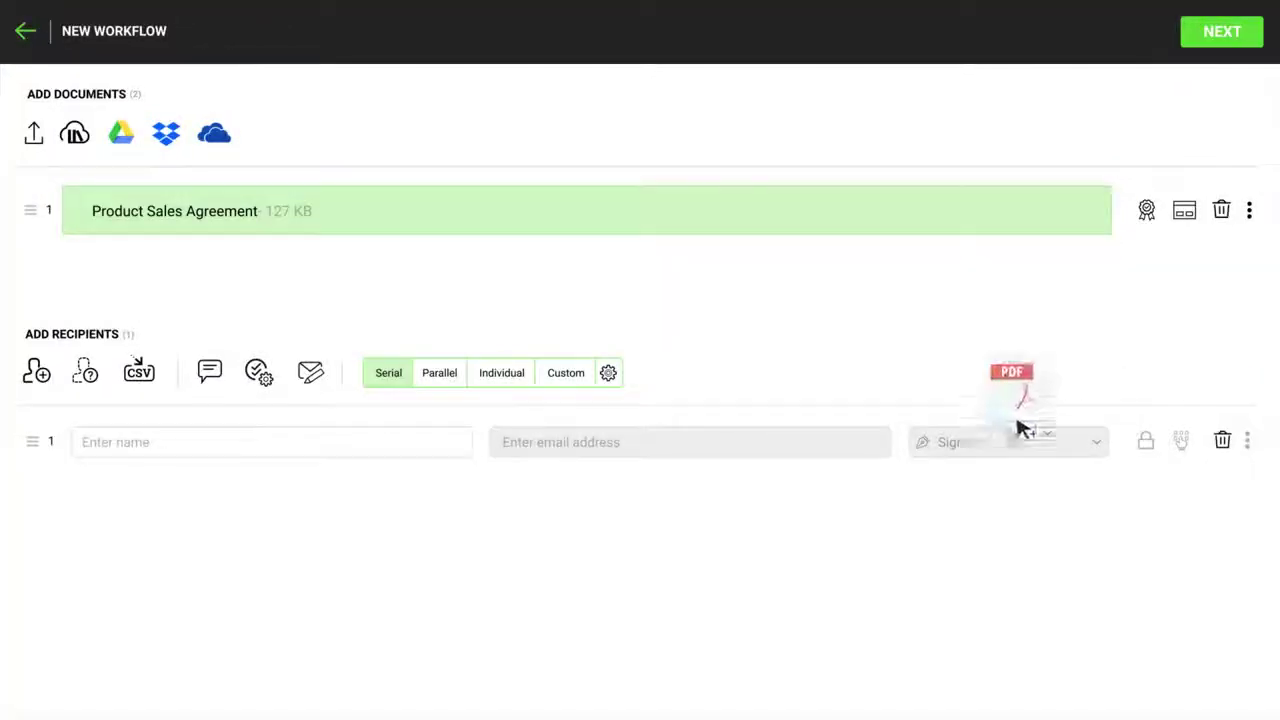
left_click_drag(1017, 426, 837, 337)
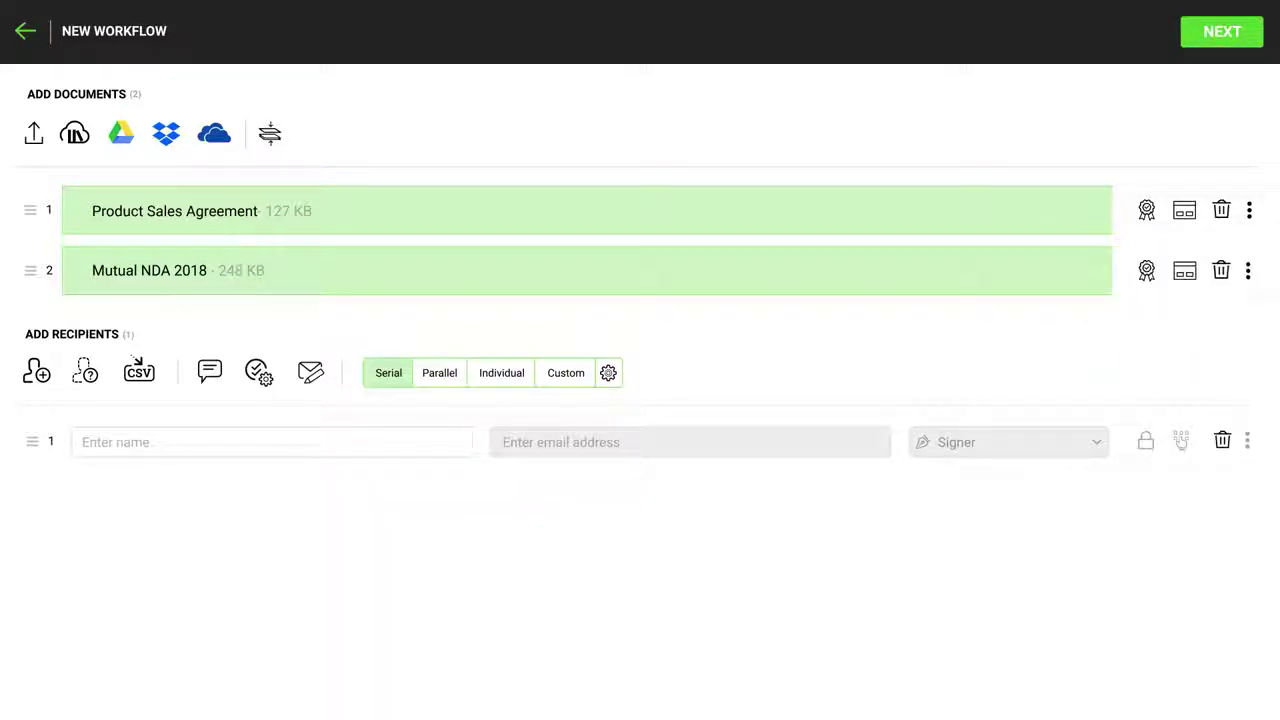
left_click(134, 446)
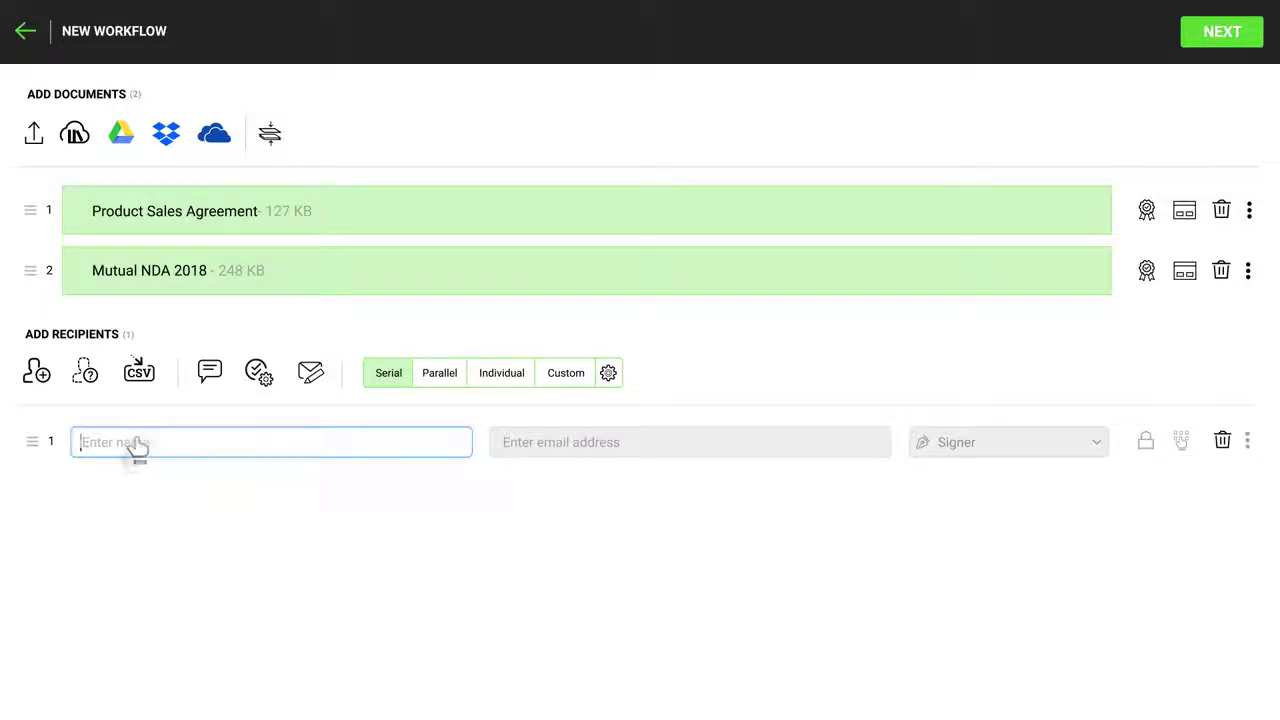
type("Jo")
key("Return")
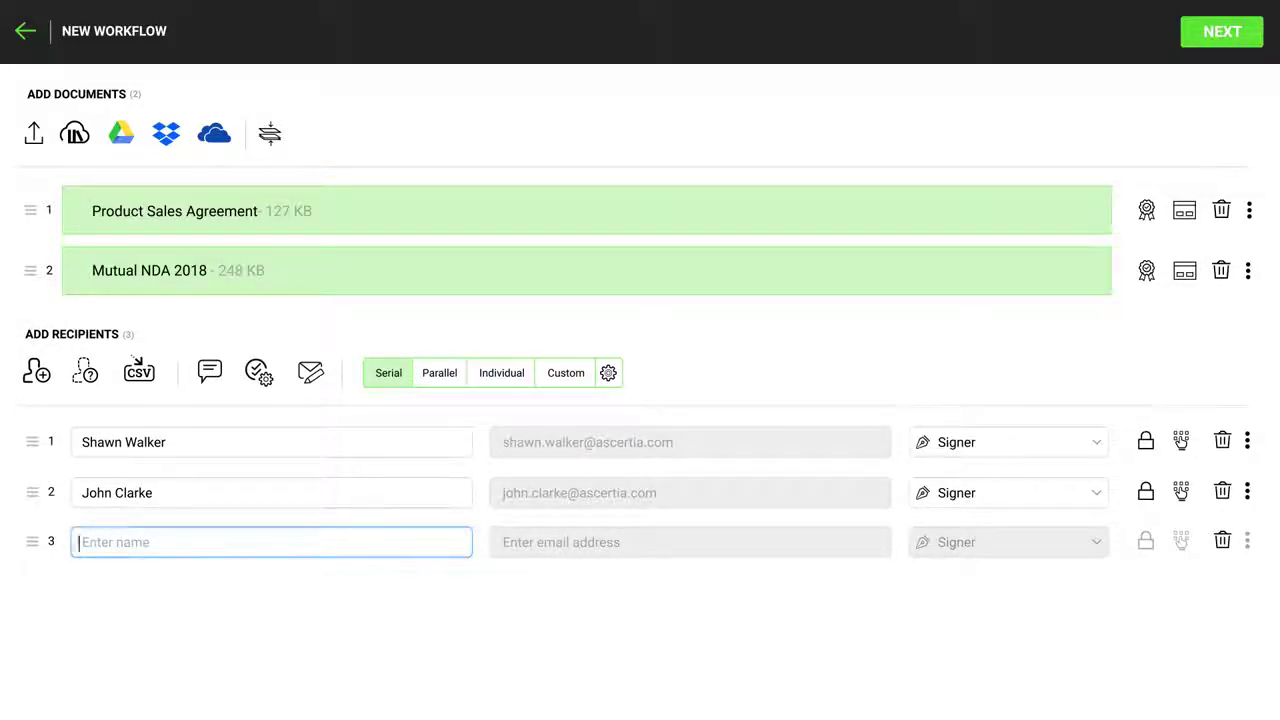
type("Sa")
key("Return")
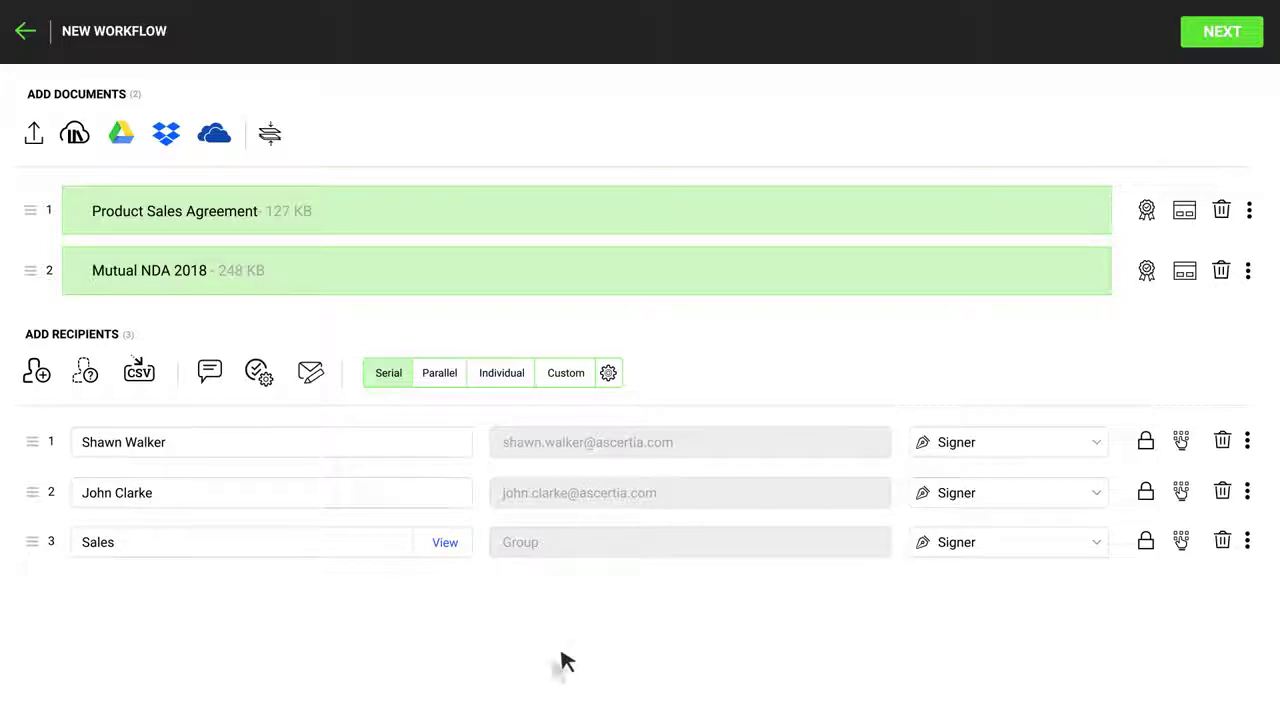
left_click(446, 545)
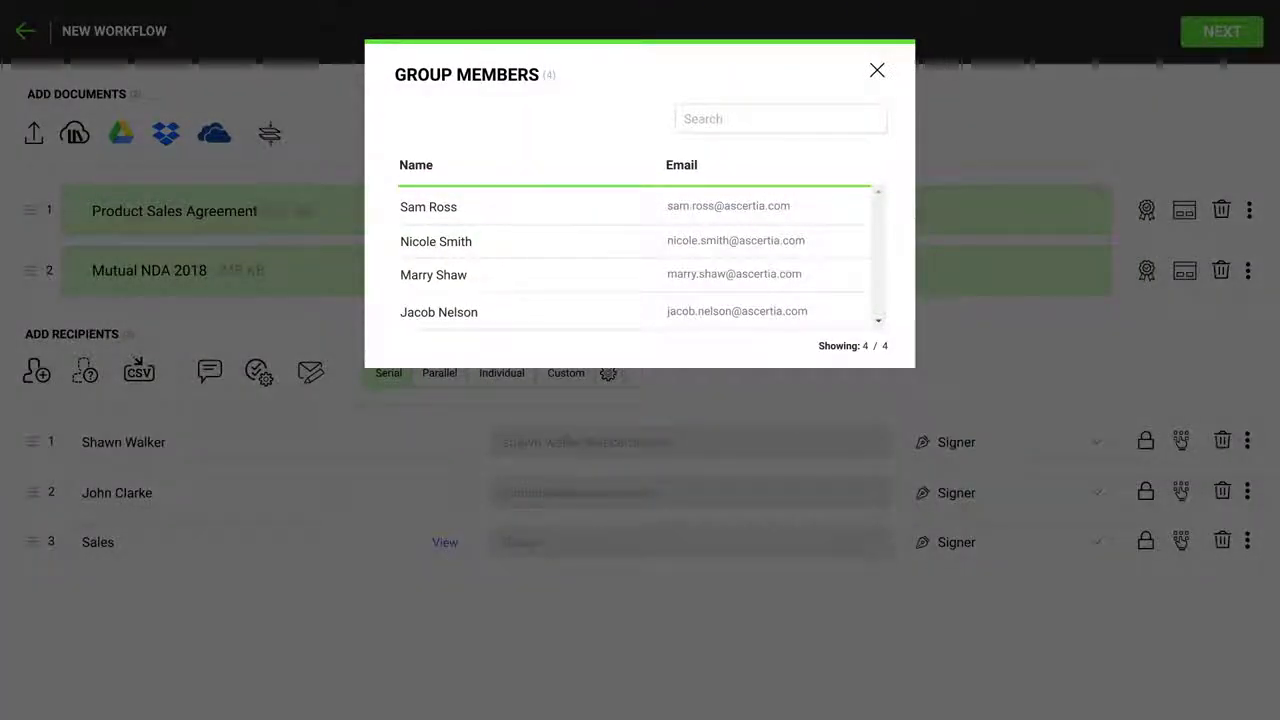
key("Escape")
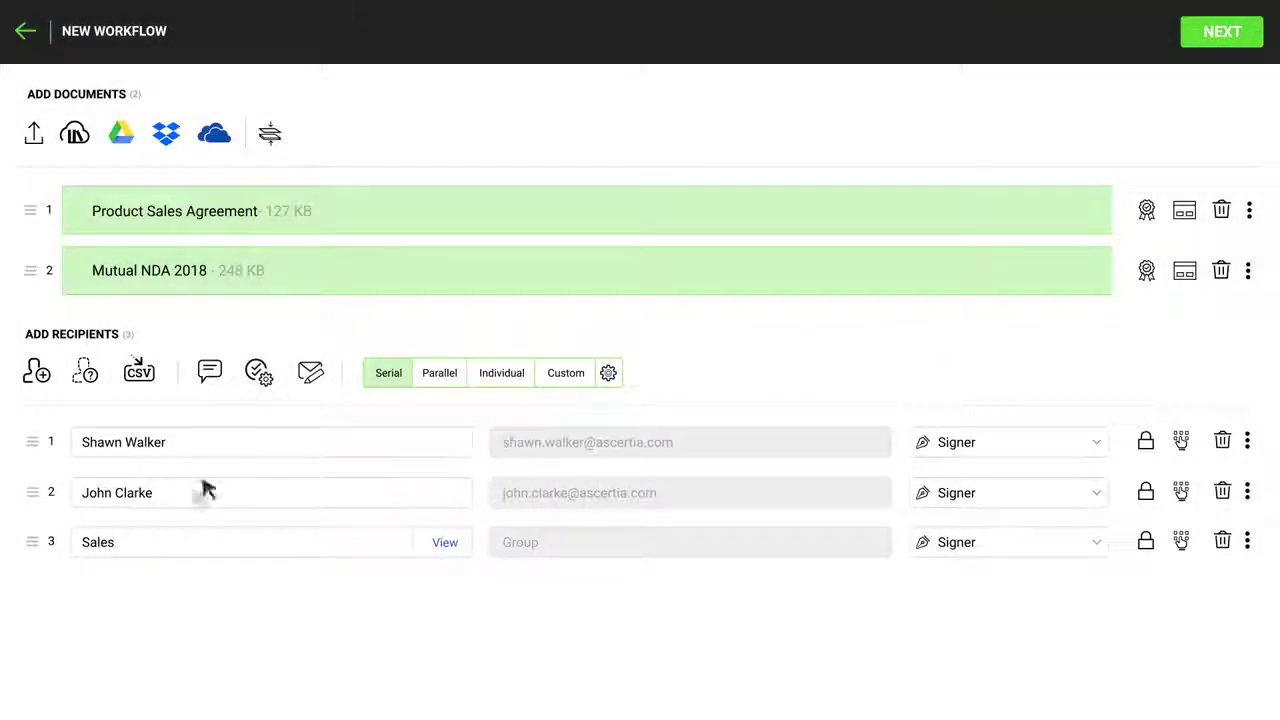
Add a 'Contractor' placeholder as the fourth recipient
left_click(85, 372)
type("Contractor")
key("Return")
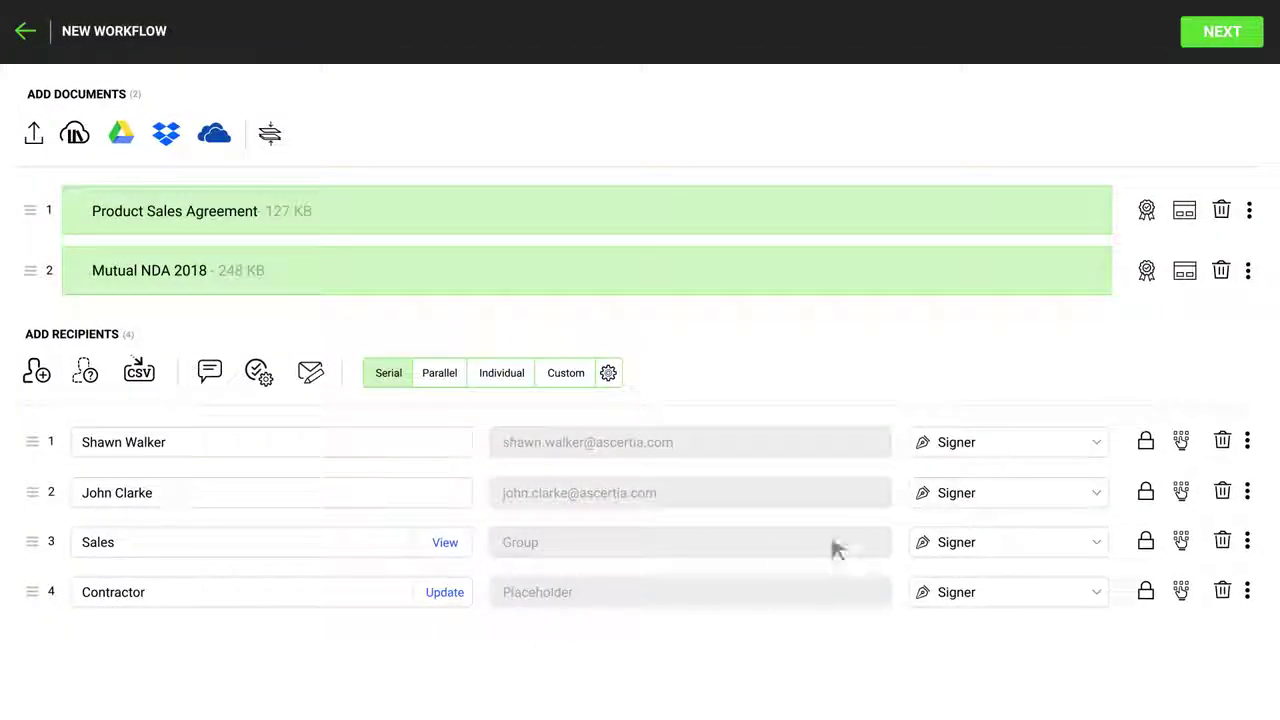
left_click(966, 447)
left_click(1145, 445)
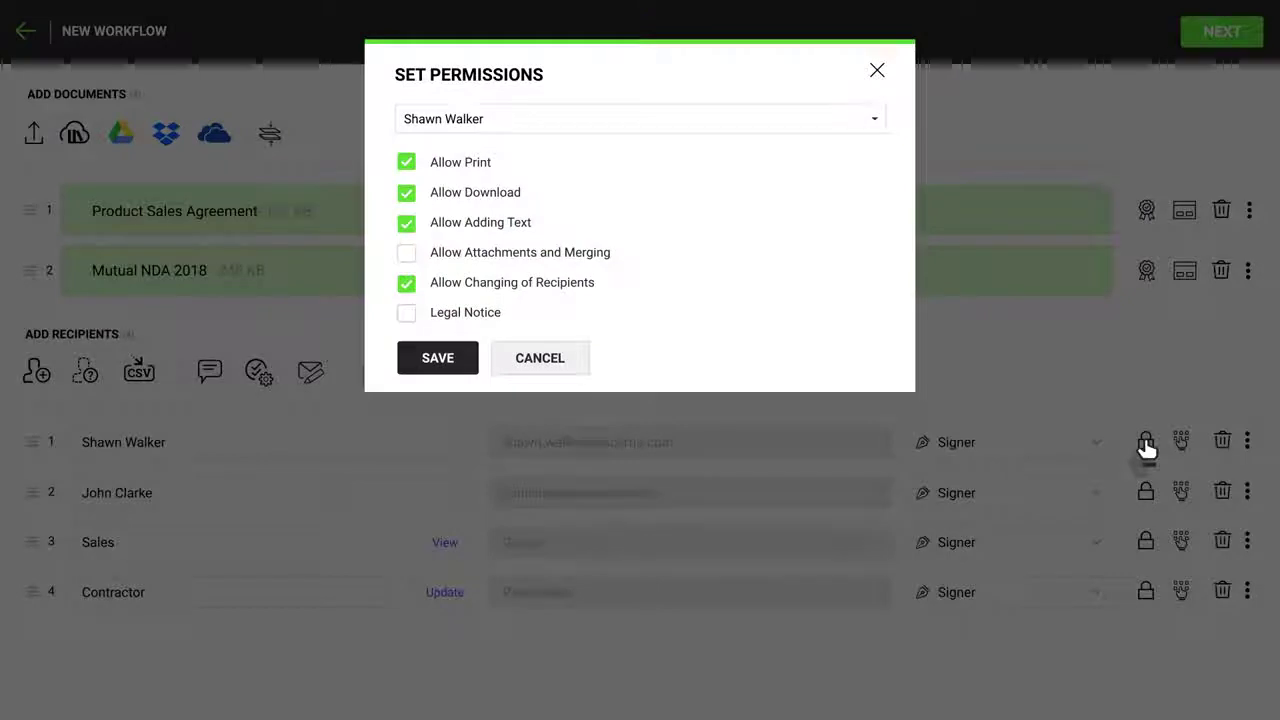
left_click(680, 118)
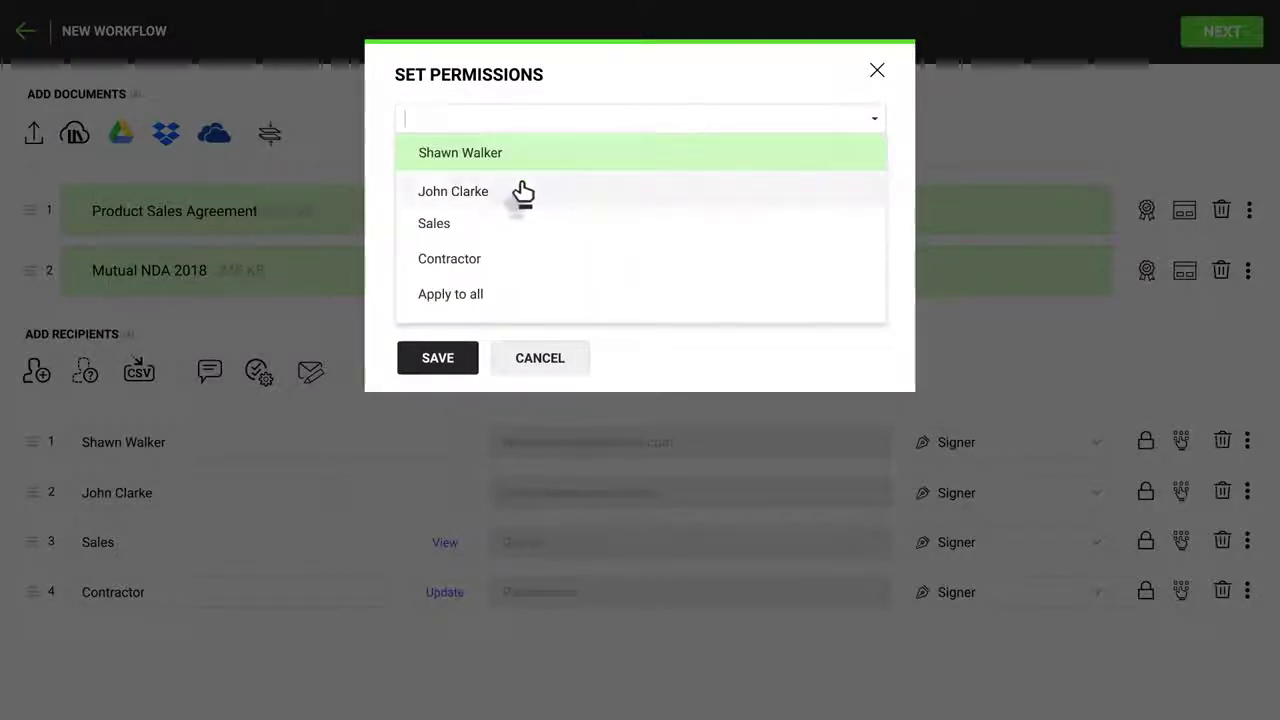
left_click(500, 297)
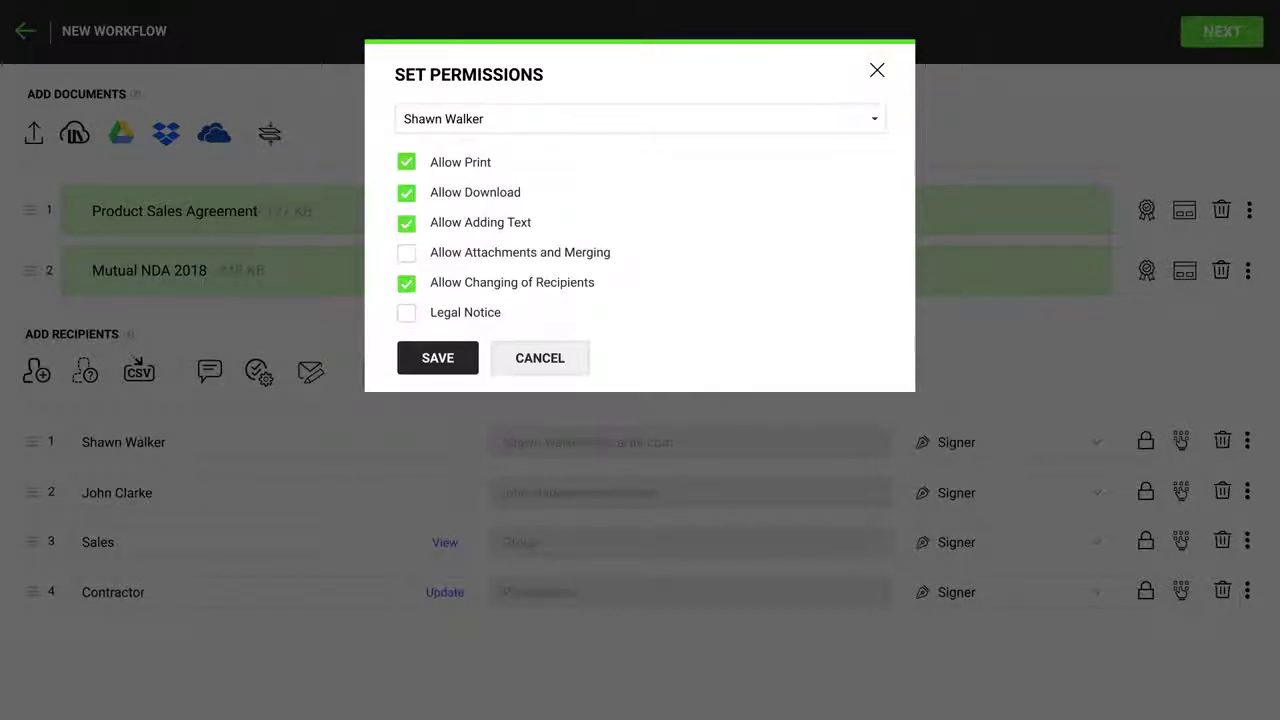
left_click(437, 358)
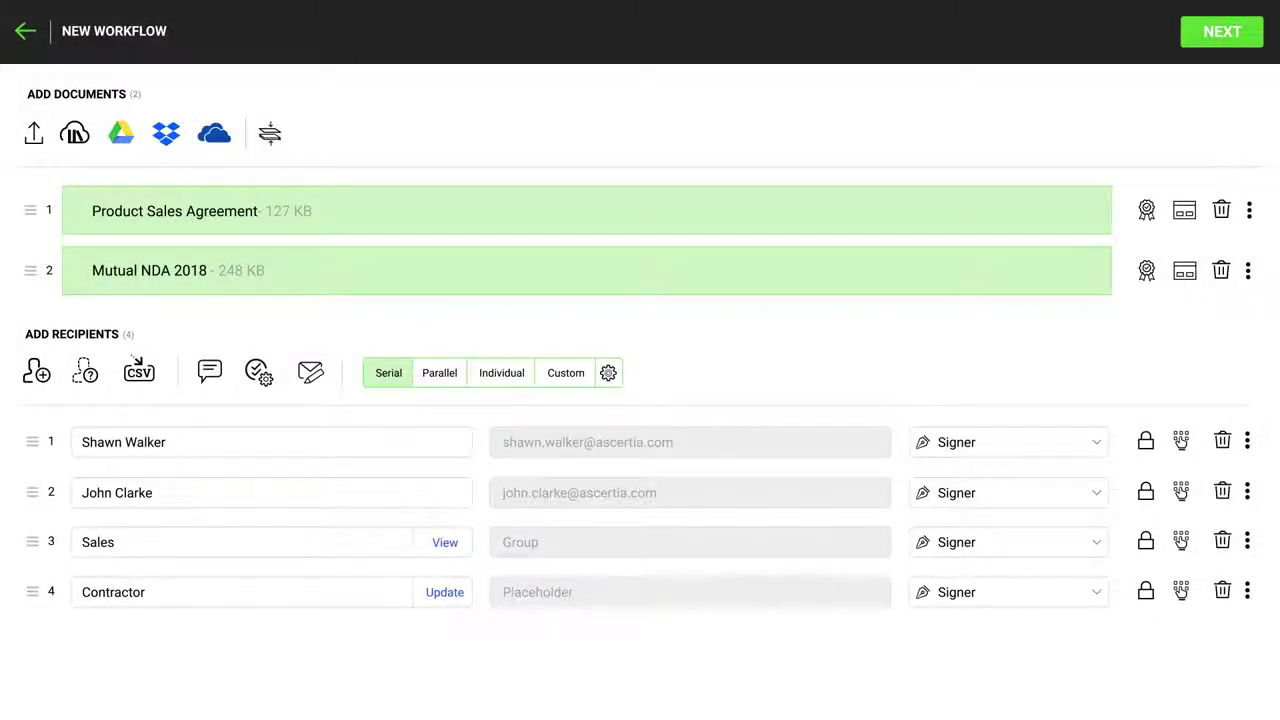
left_click(1183, 448)
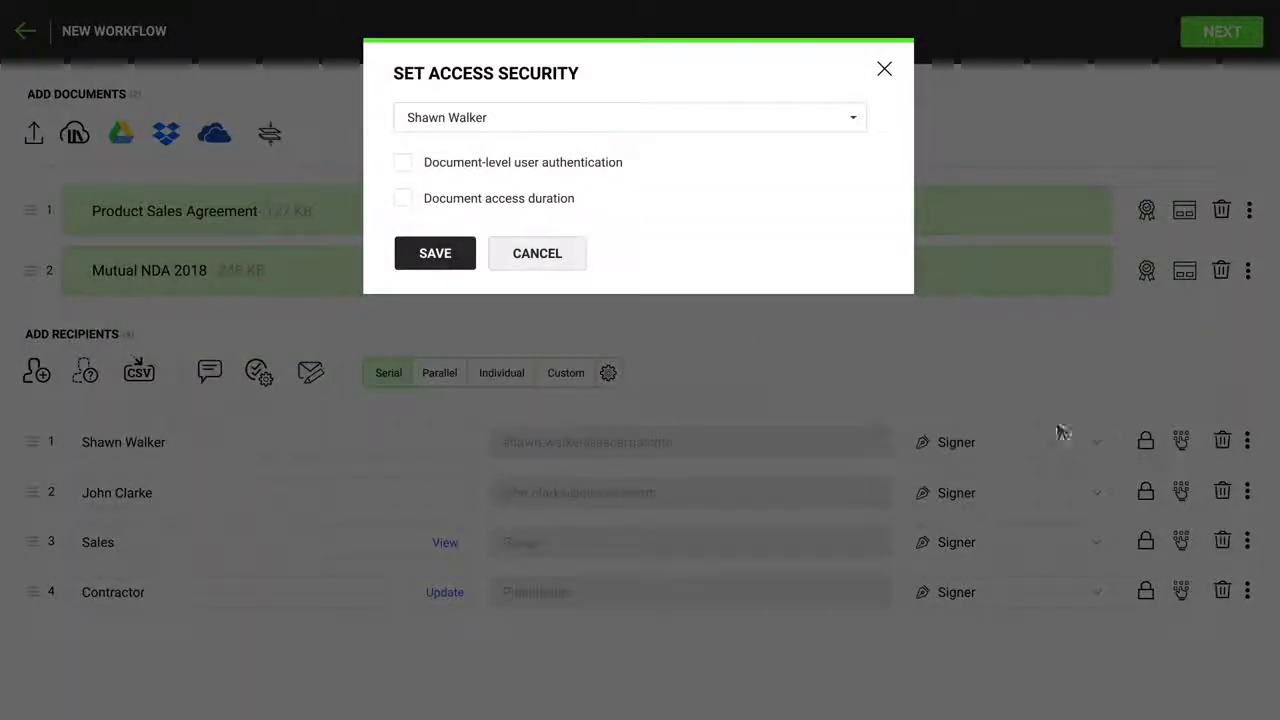
left_click(403, 164)
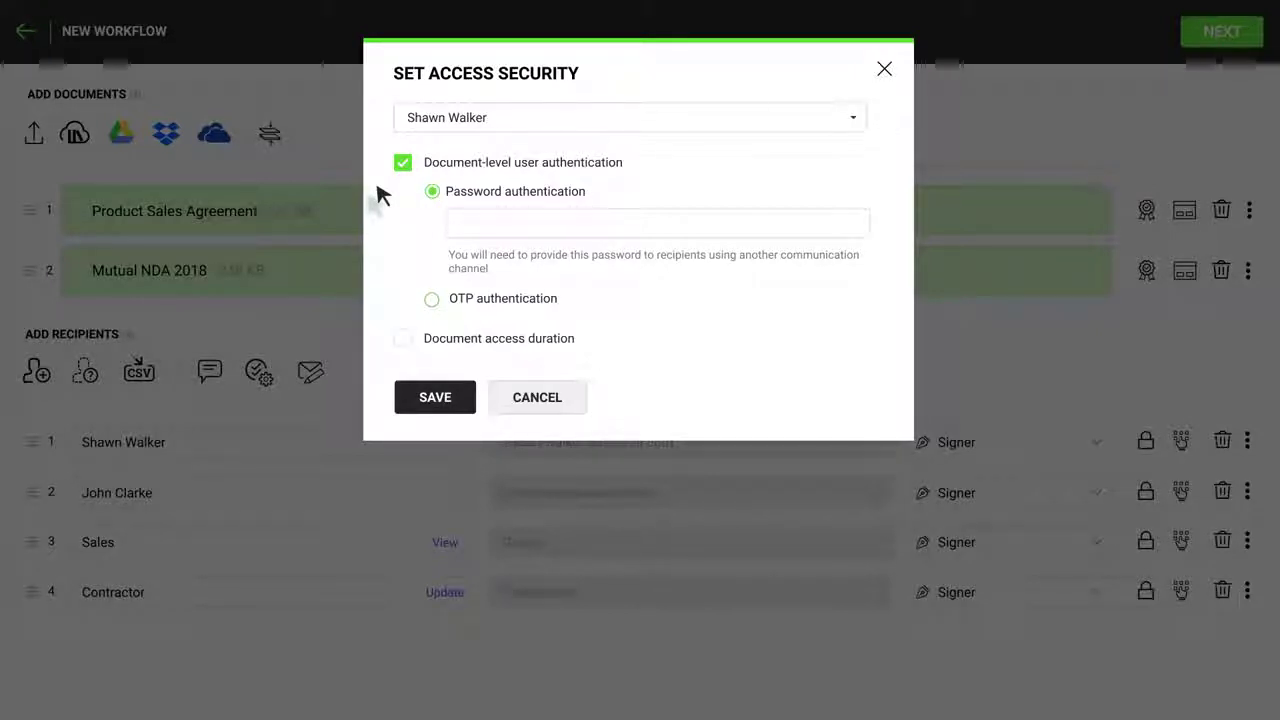
left_click(404, 339)
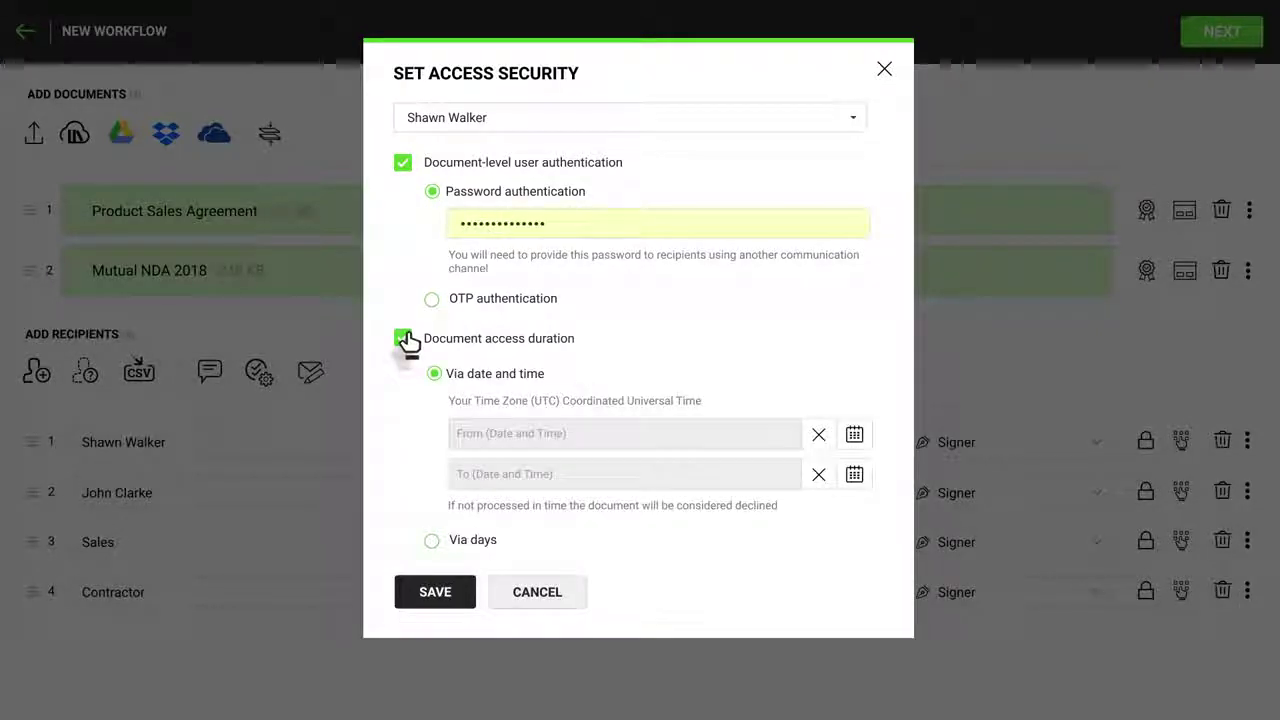
left_click(885, 70)
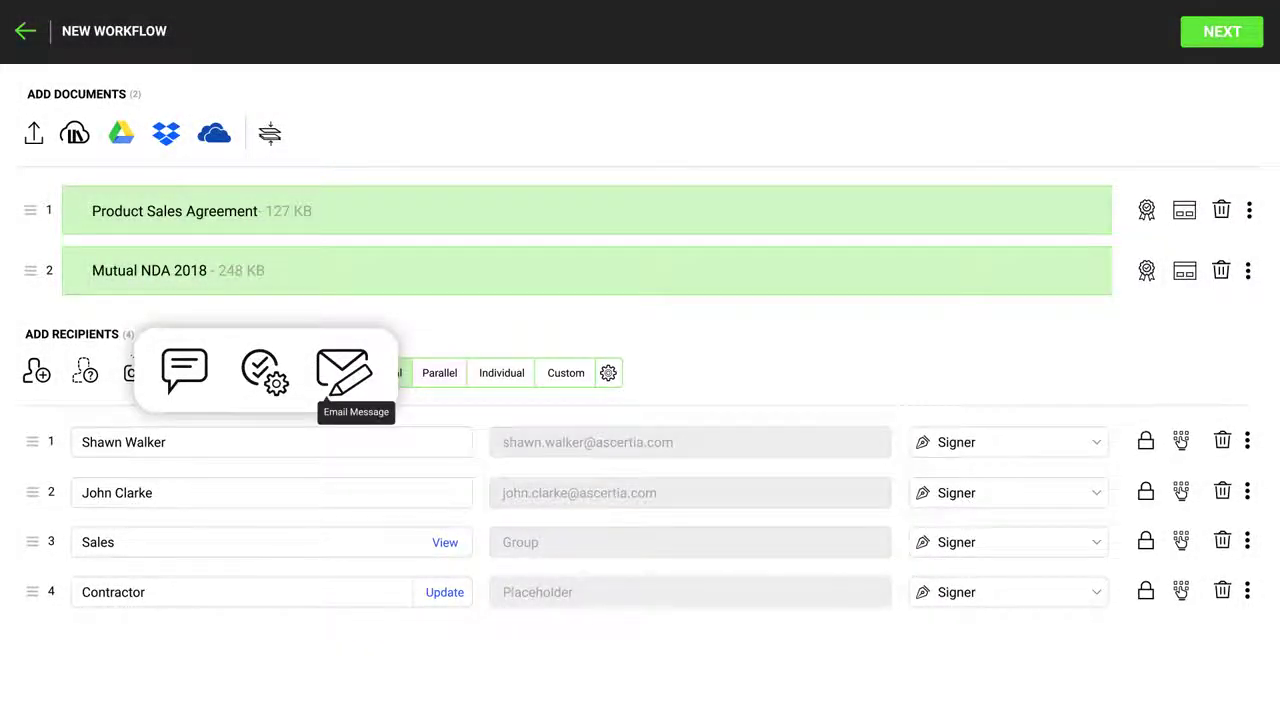
left_click(310, 374)
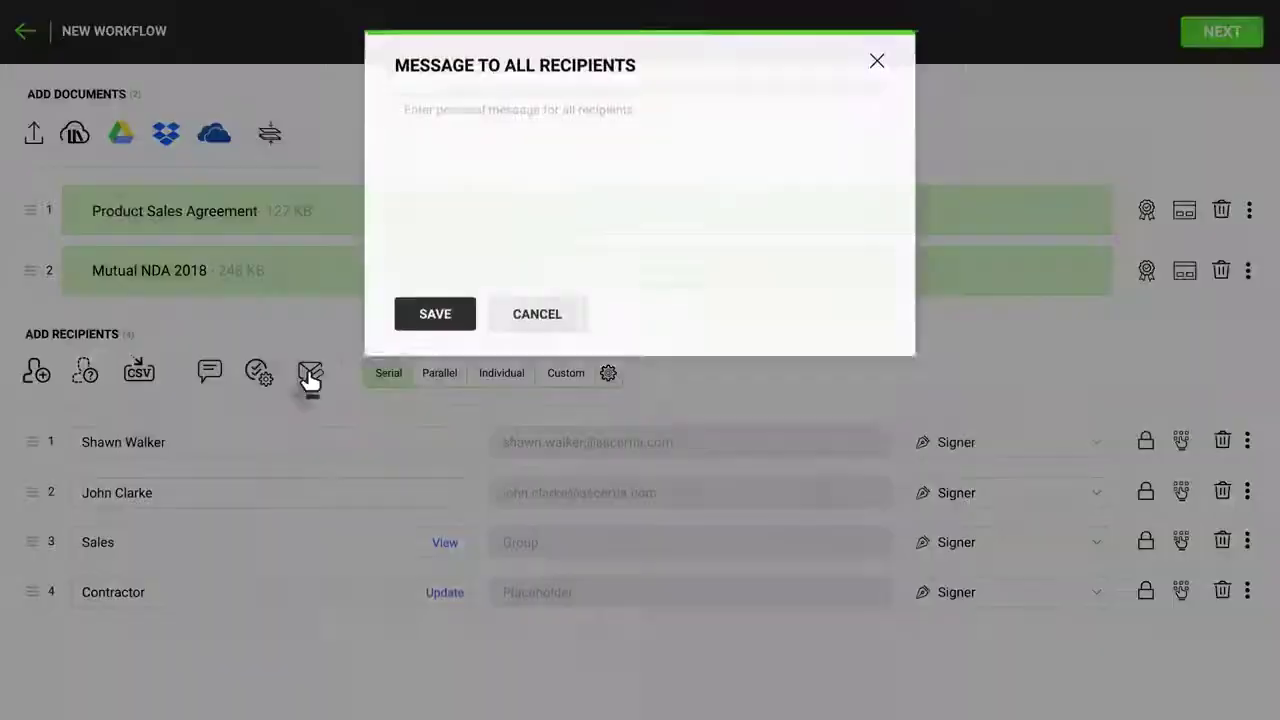
left_click(877, 70)
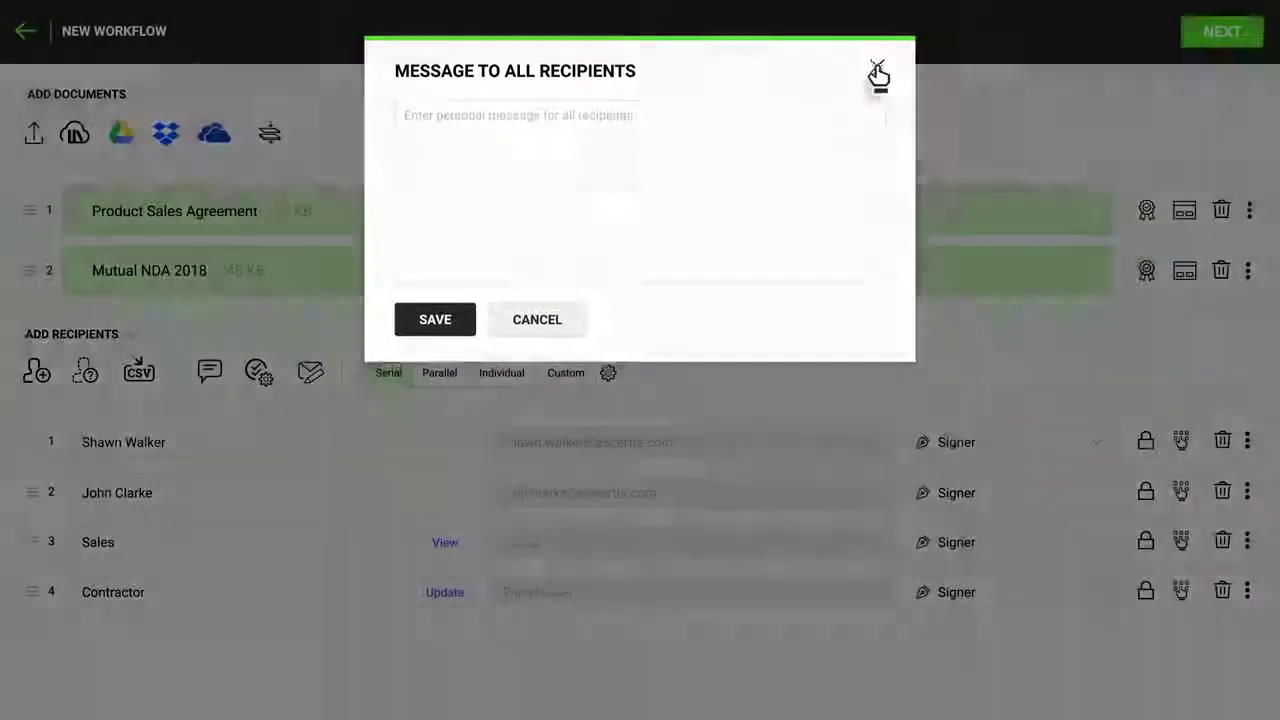
Place Name, Job Title, Date and Digital Signature fields for Recipient 1 on the agreement
left_click(1222, 32)
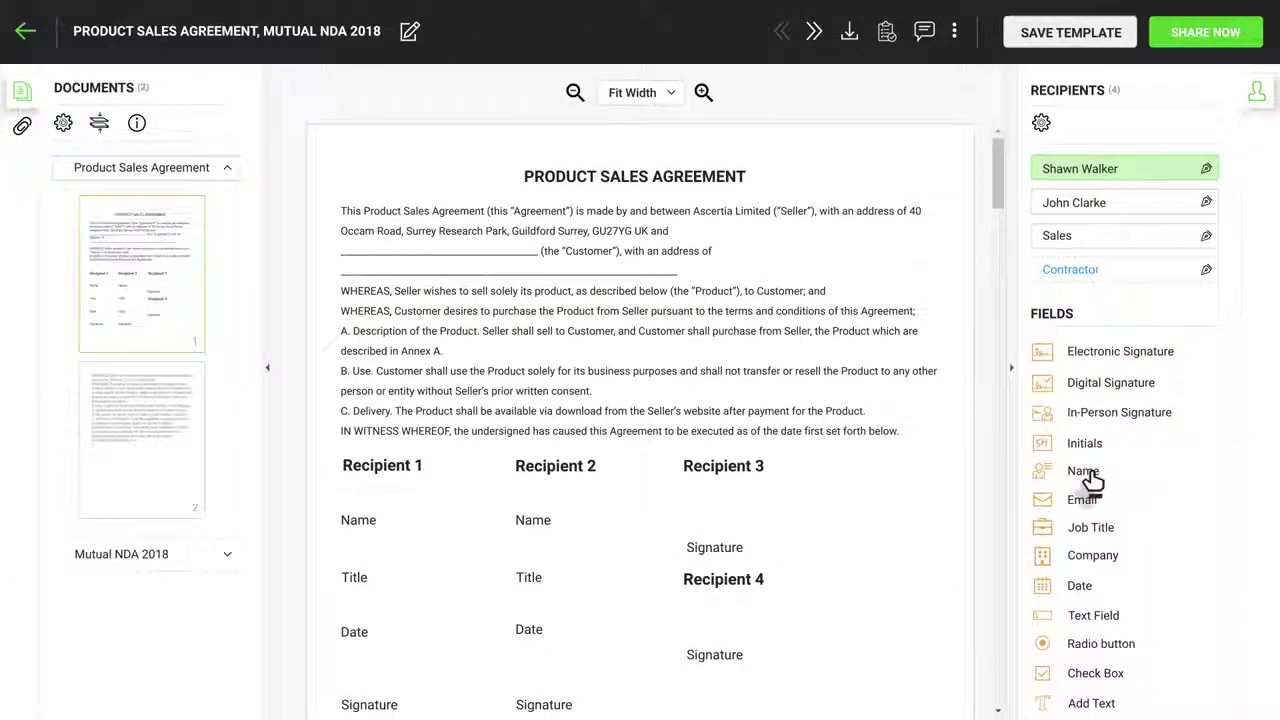
left_click_drag(1083, 472, 378, 500)
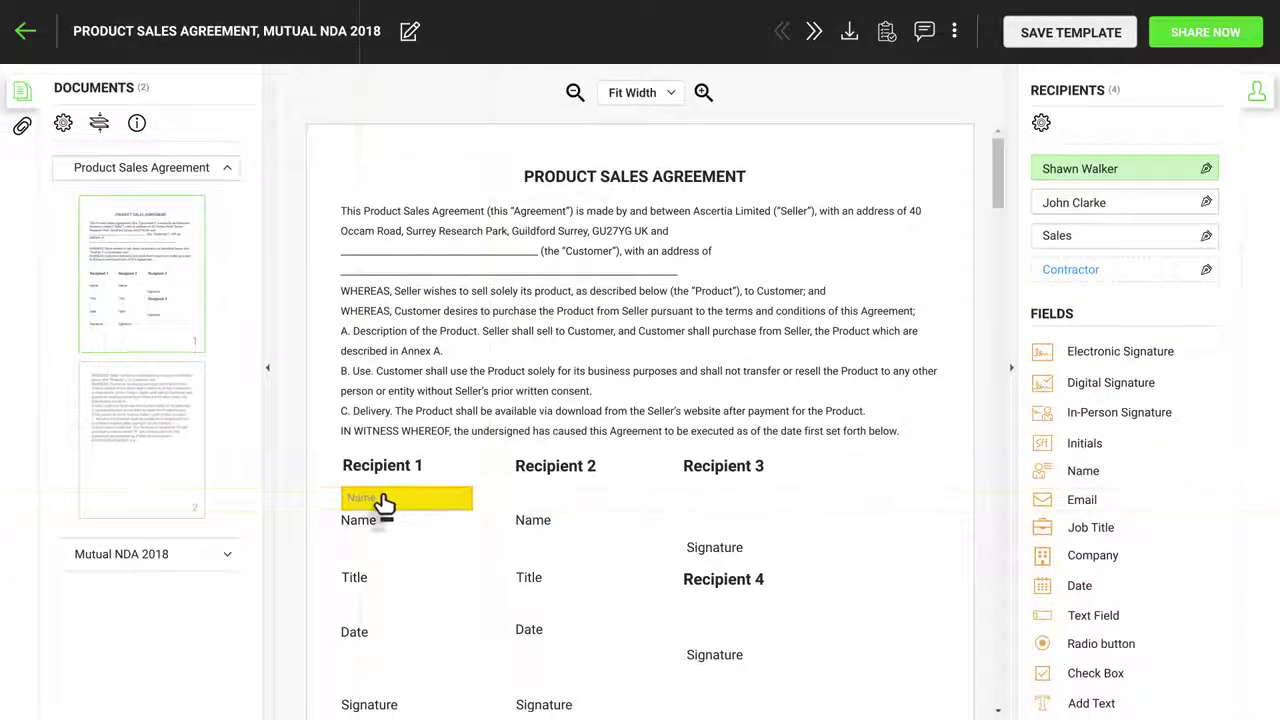
left_click_drag(1090, 527, 394, 562)
left_click_drag(1083, 592, 396, 618)
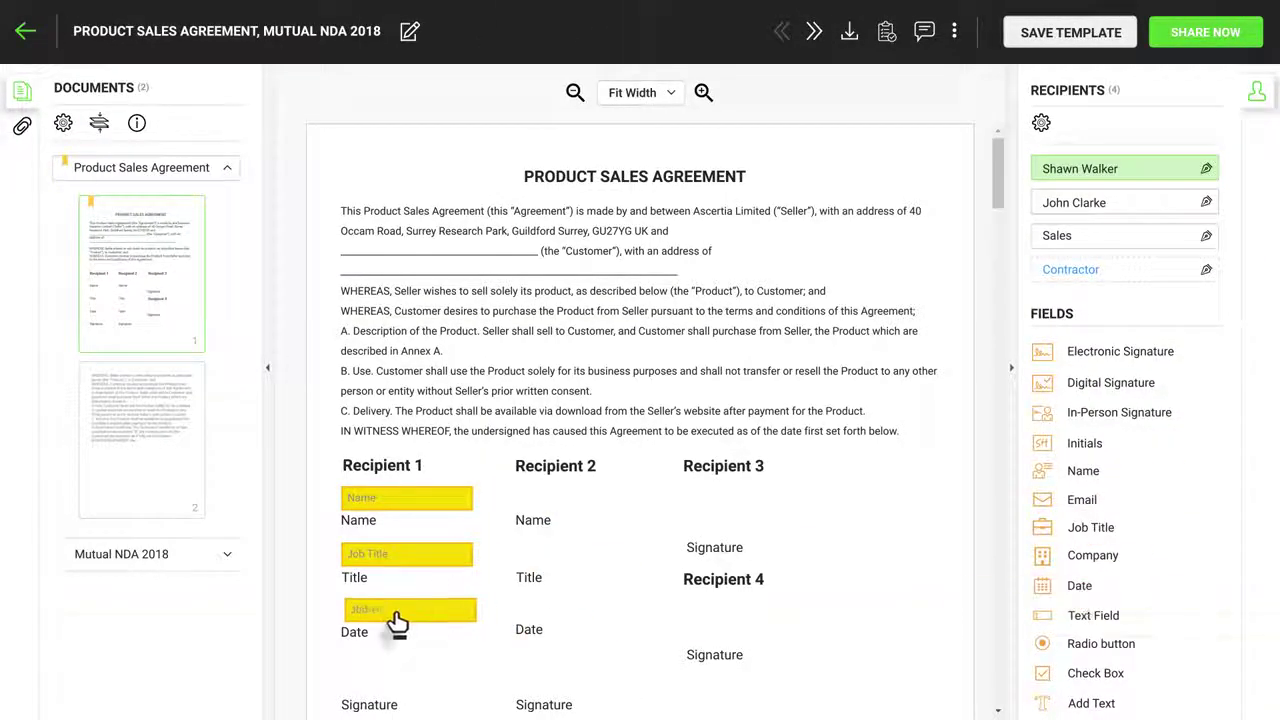
left_click_drag(1100, 385, 402, 680)
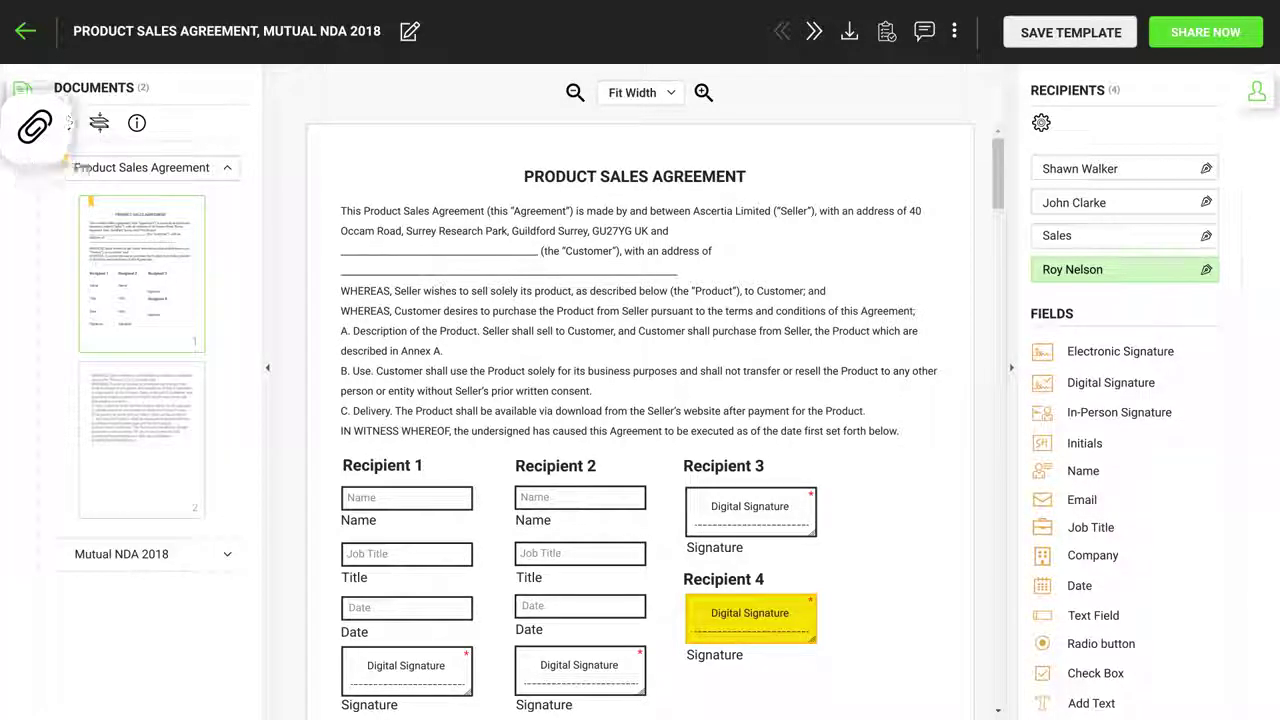
Save template 'Acme Sales Contract' with description 'Sales contract template for Acme Ltd.'
left_click(1067, 33)
left_click(430, 157)
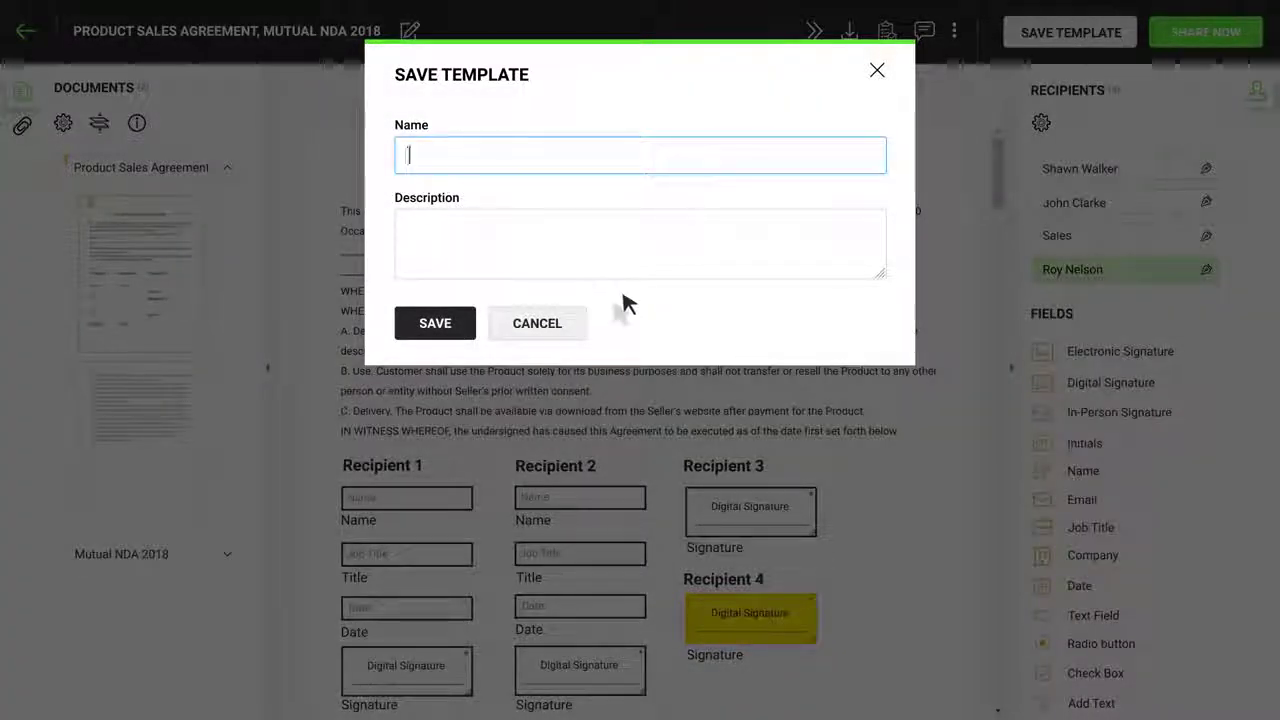
type("Acme Sales Contract")
key("Tab")
type("Sales contract template for Acme Ltd.")
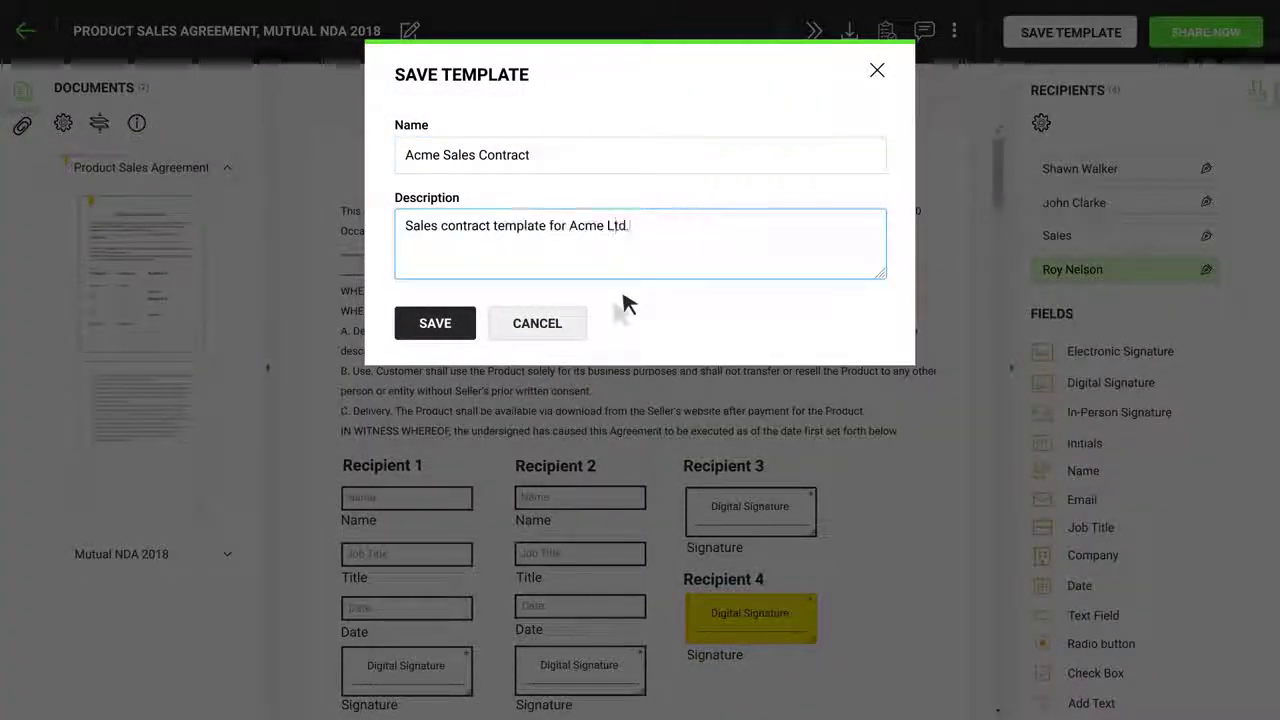
left_click(434, 328)
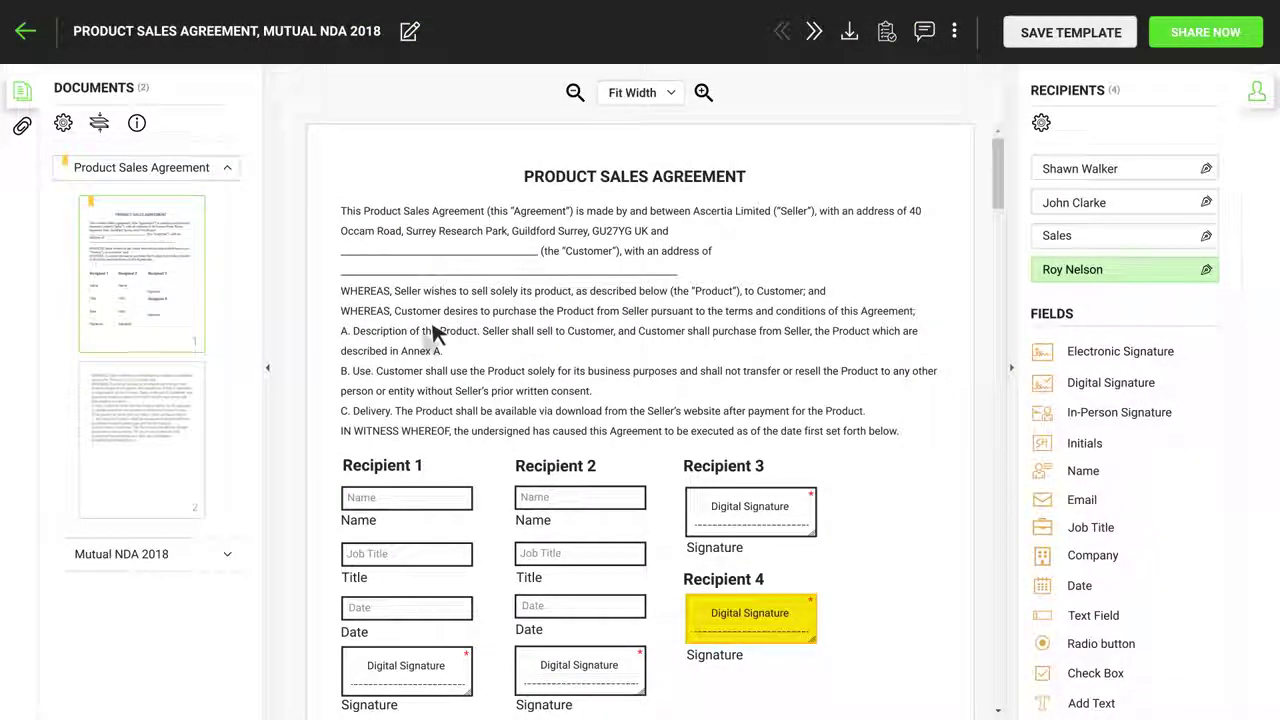
Share the workflow now so it goes out to all four recipients
left_click(1206, 35)
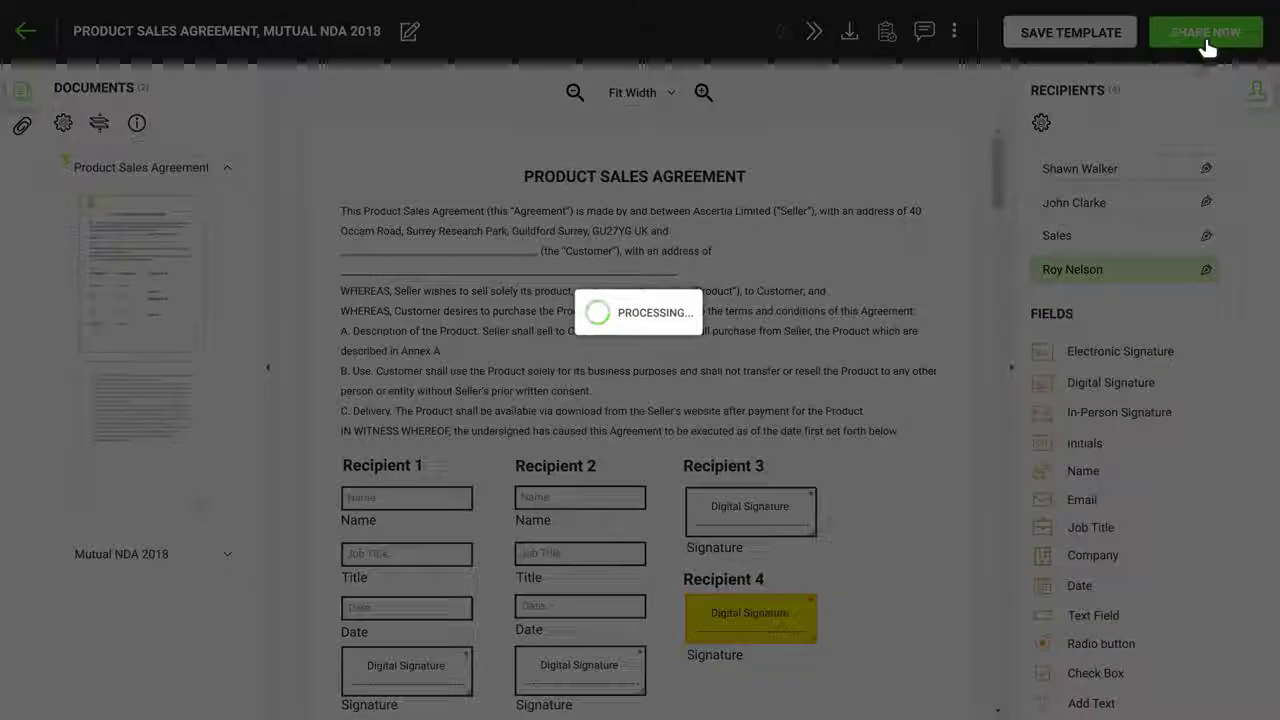